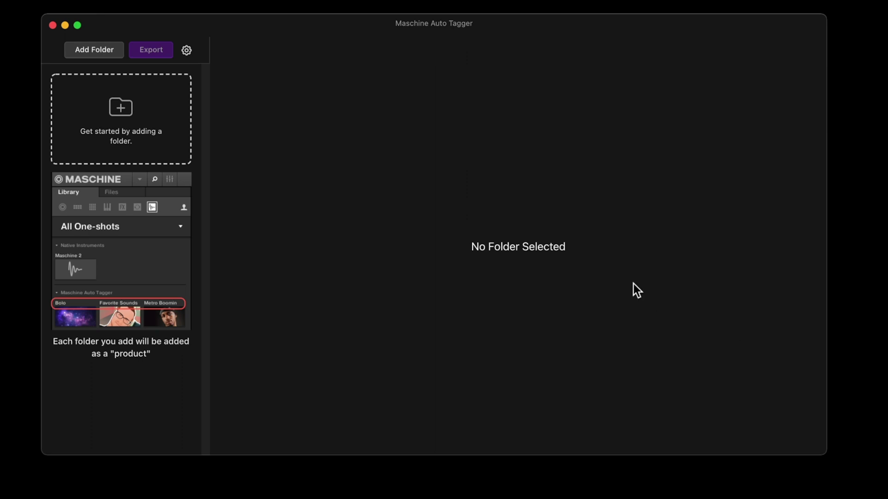
# Add the Metro Boomin folder as a product and show its 583 samples.
pyautogui.click(162, 139)
pyautogui.click(526, 239)
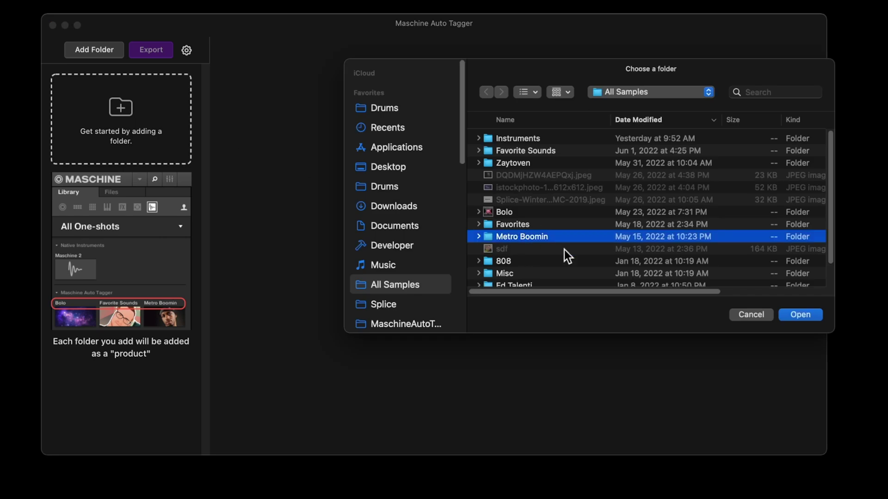
pyautogui.click(790, 315)
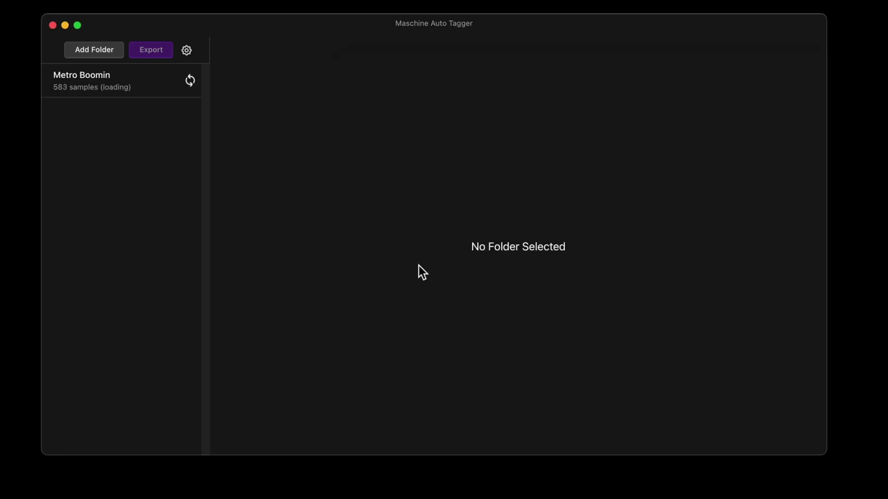
pyautogui.click(124, 91)
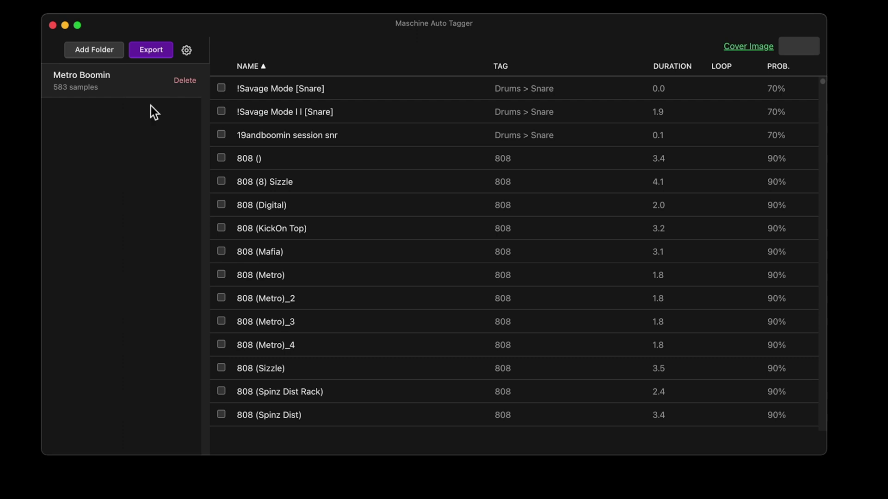
# Preview the 808 (8) Sizzle and 808 (Digital) samples, then sort the list by tag and name.
pyautogui.click(368, 192)
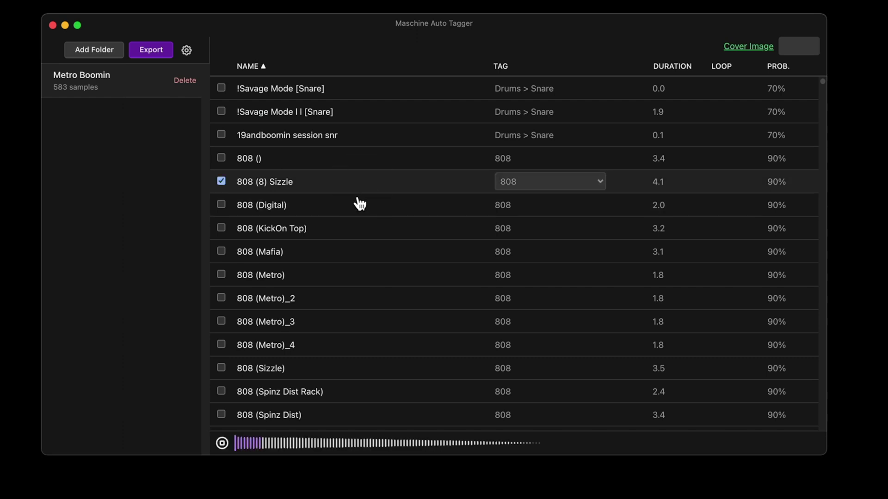
pyautogui.click(347, 209)
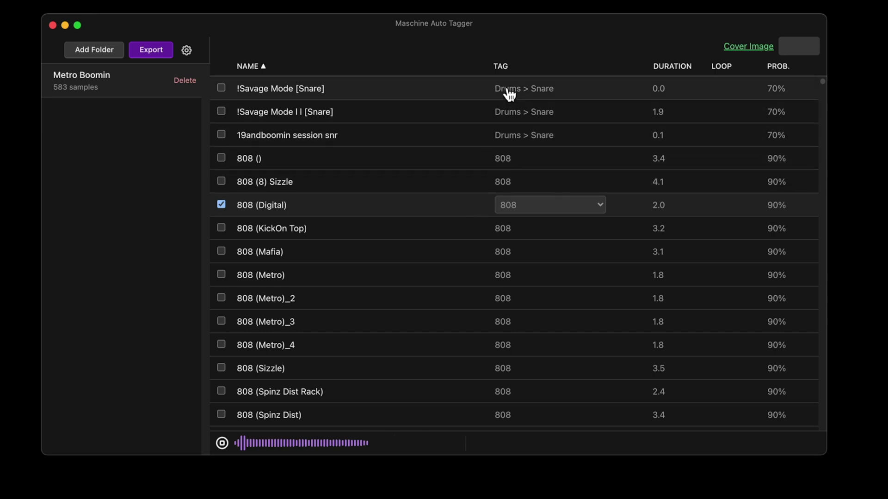
pyautogui.click(507, 69)
pyautogui.click(506, 68)
pyautogui.click(248, 67)
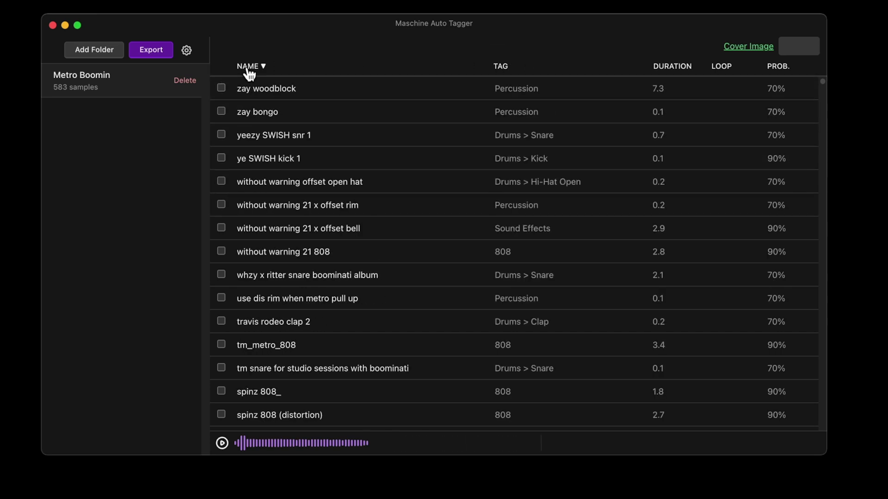
pyautogui.click(249, 70)
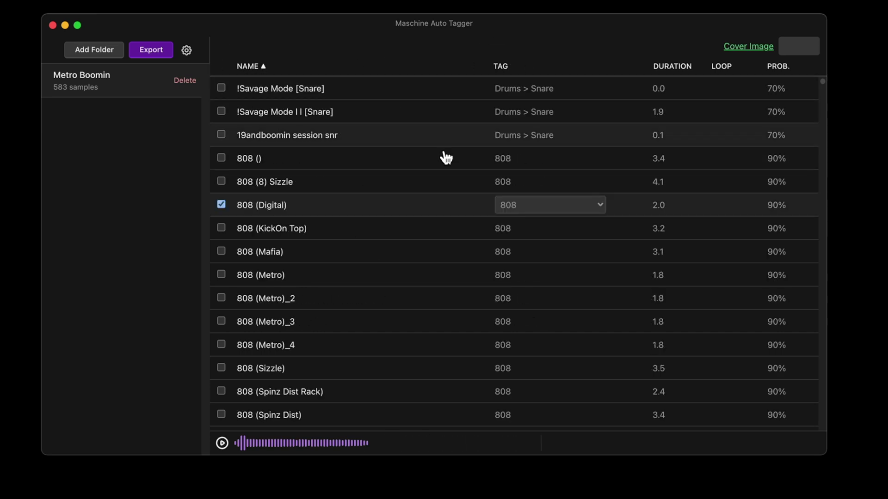
# Retag 808 (Digital) through 808 (Metro)_3 from 808 to Bass, leaving only 808 (Digital) checked.
pyautogui.keyDown('shift'); pyautogui.click(342, 331); pyautogui.keyUp('shift')
pyautogui.click(518, 205)
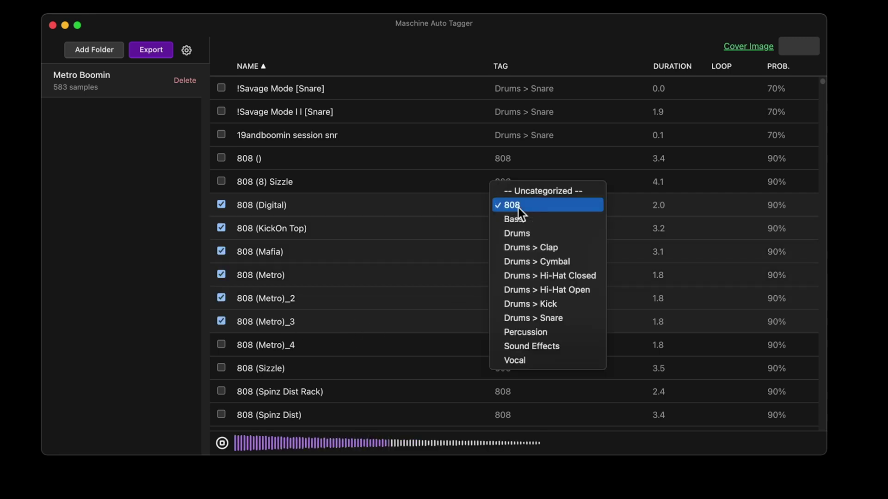
pyautogui.click(522, 221)
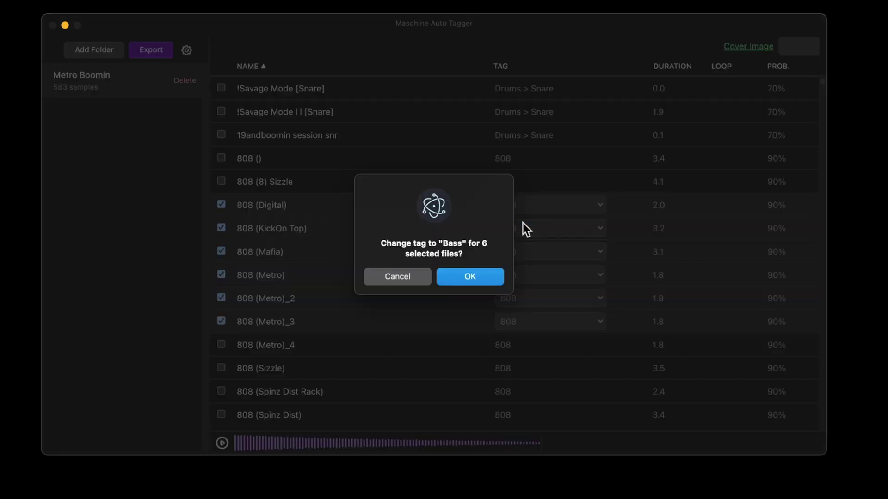
pyautogui.click(487, 274)
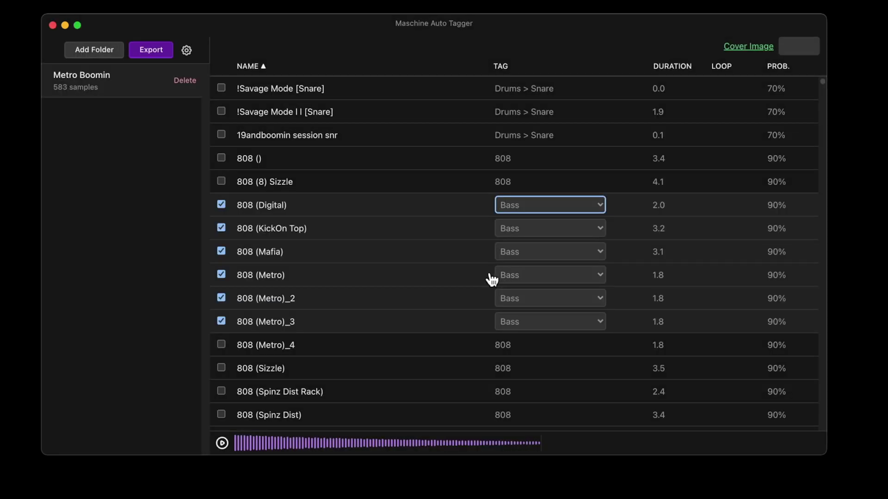
pyautogui.click(333, 211)
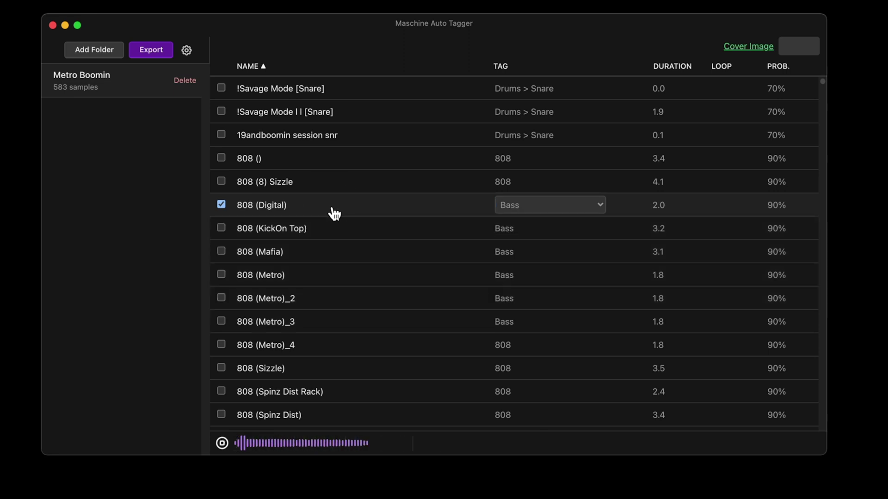
# Set DQDMjHZW4AEPQxj.jpeg as the Metro Boomin cover image, cropped around the face.
pyautogui.click(753, 48)
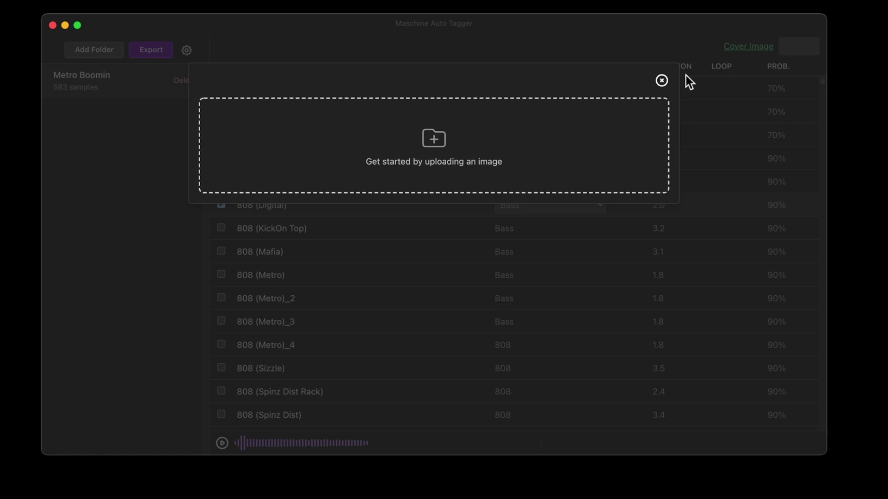
pyautogui.click(492, 132)
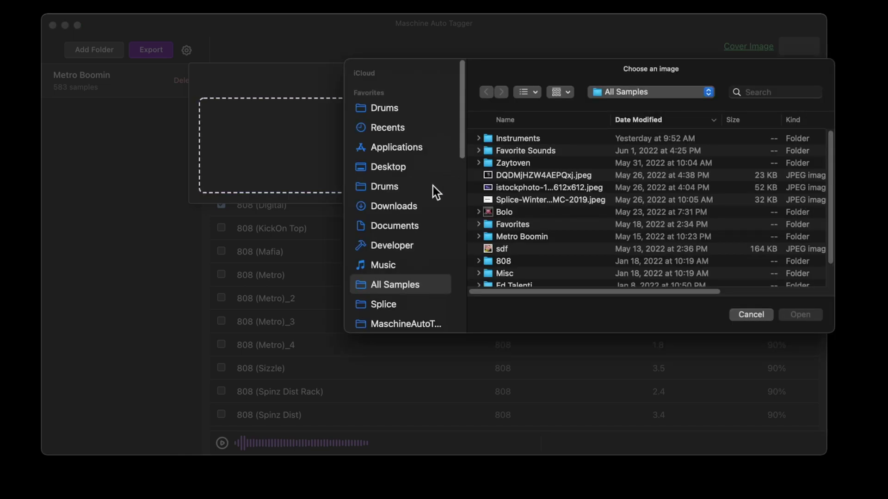
pyautogui.click(523, 177)
pyautogui.click(800, 315)
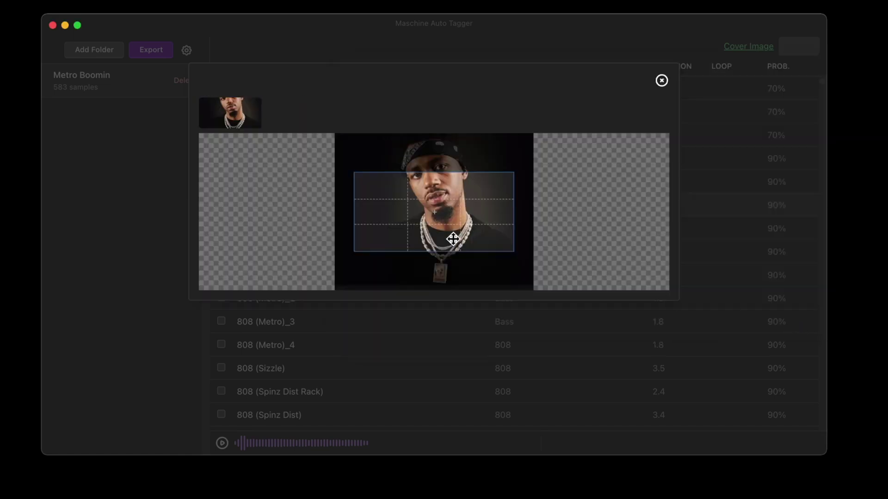
pyautogui.moveTo(454, 238); pyautogui.dragTo(436, 200)
pyautogui.scroll(-2, 440, 201)
pyautogui.scroll(3, 442, 202)
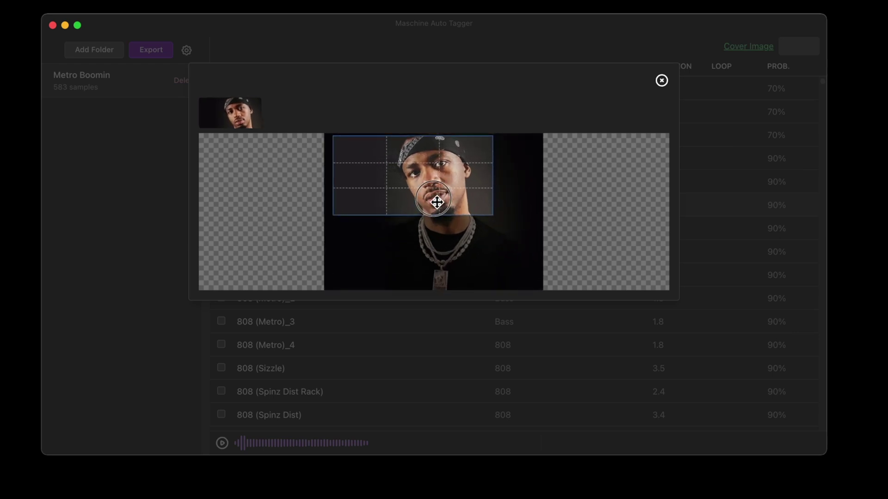
pyautogui.click(662, 81)
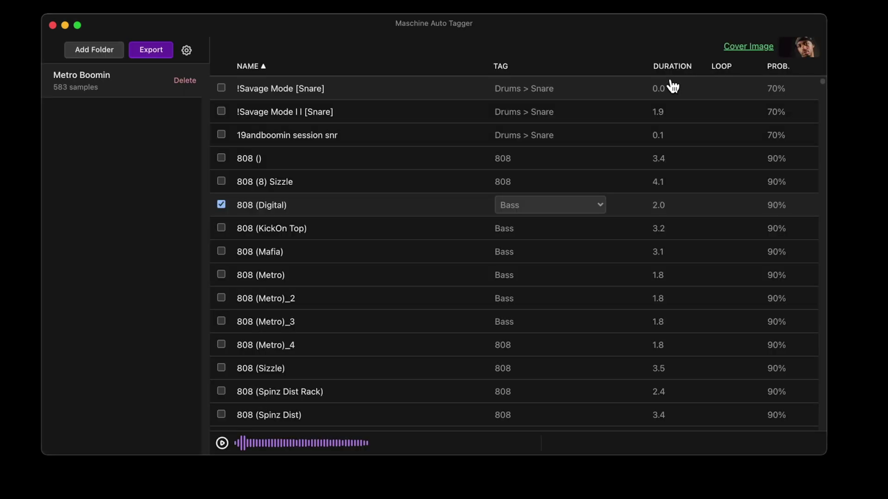
# Export all tagged samples to the Desktop Maschine Auto Tagger folder, overwriting the old export.
pyautogui.click(163, 55)
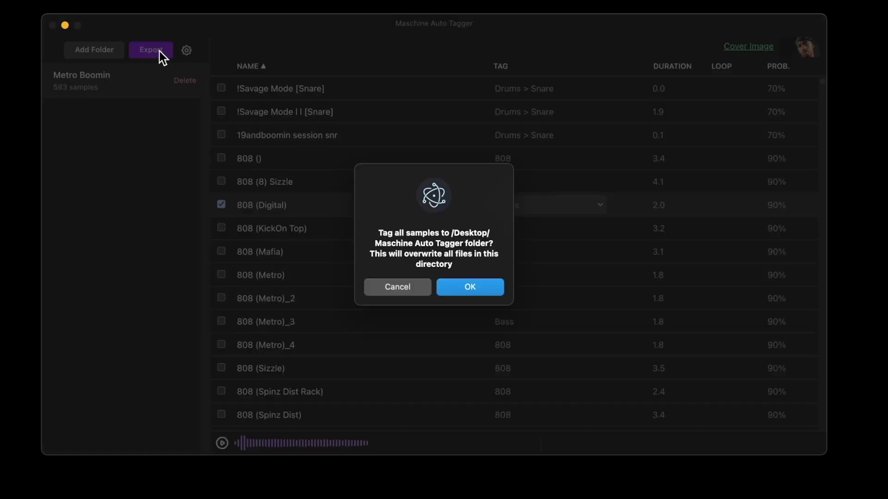
pyautogui.click(470, 287)
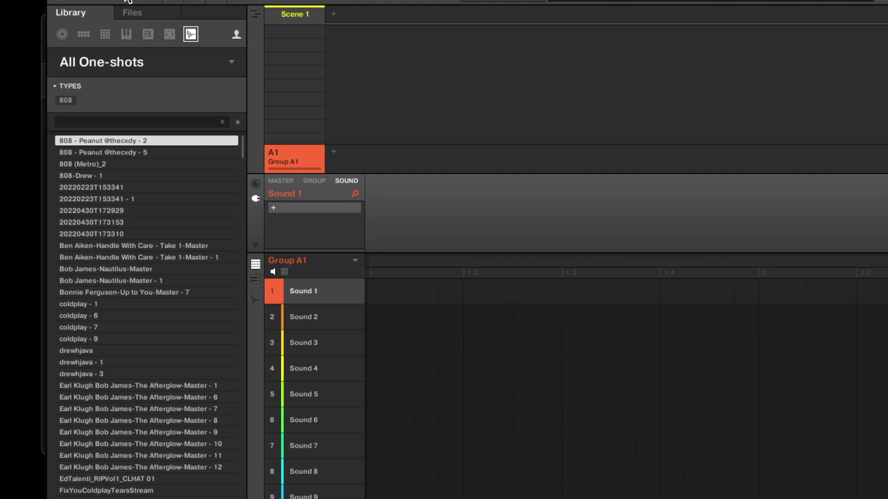
# In Preferences > Library > User, add the Desktop Maschine Auto Tagger folder and rescan.
pyautogui.click(110, 70)
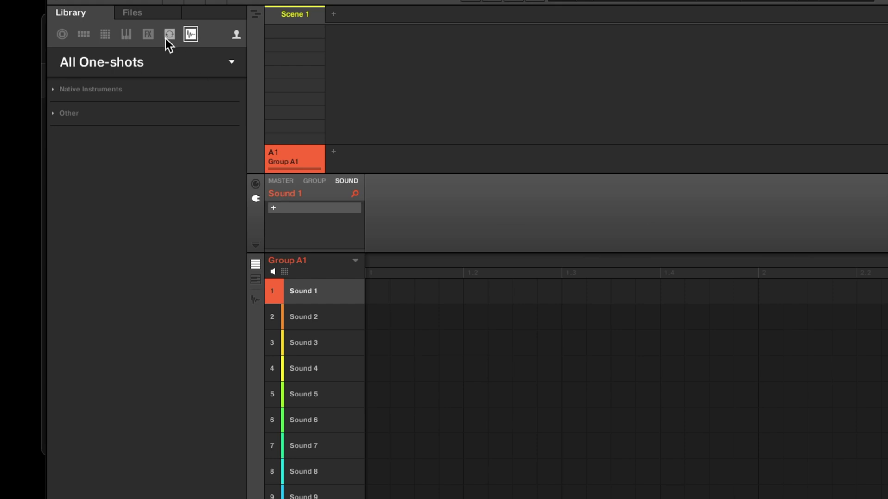
pyautogui.click(56, 2)
pyautogui.click(60, 4)
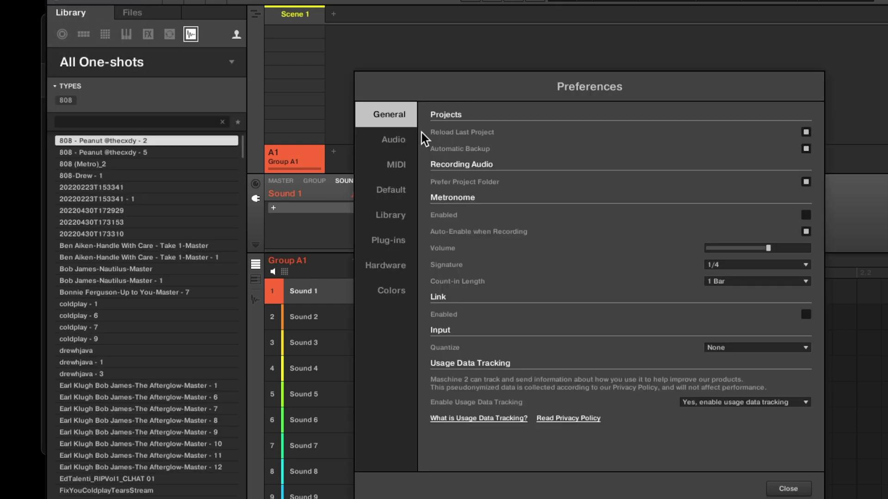
pyautogui.click(400, 219)
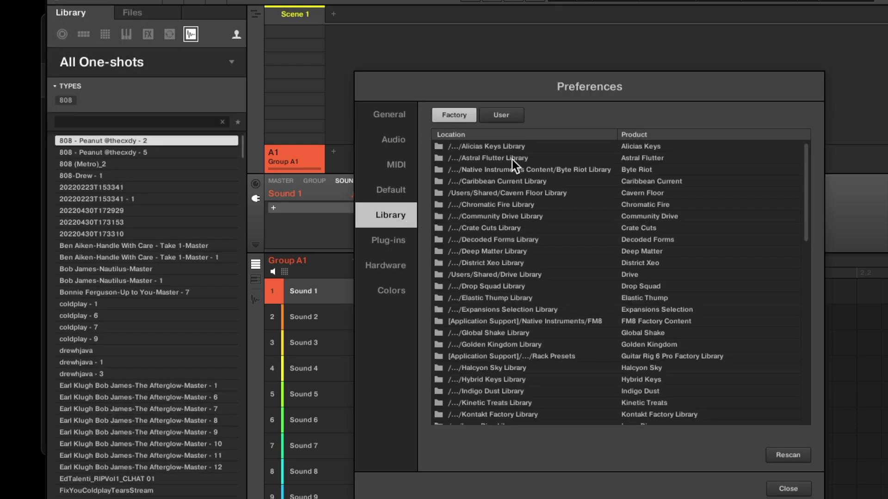
pyautogui.click(500, 118)
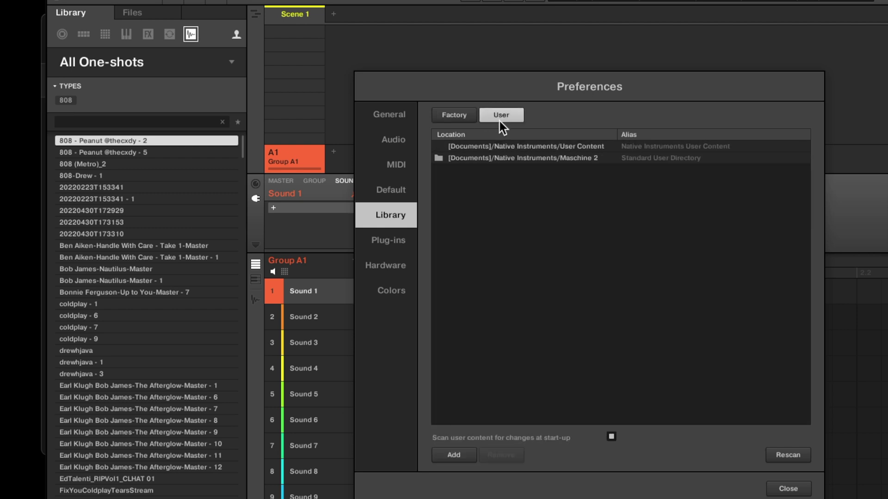
pyautogui.click(465, 453)
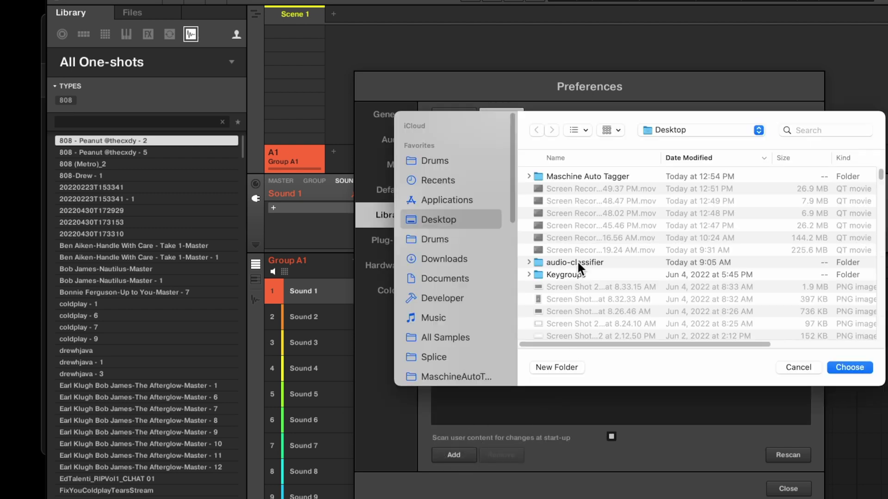
pyautogui.click(584, 177)
pyautogui.click(855, 367)
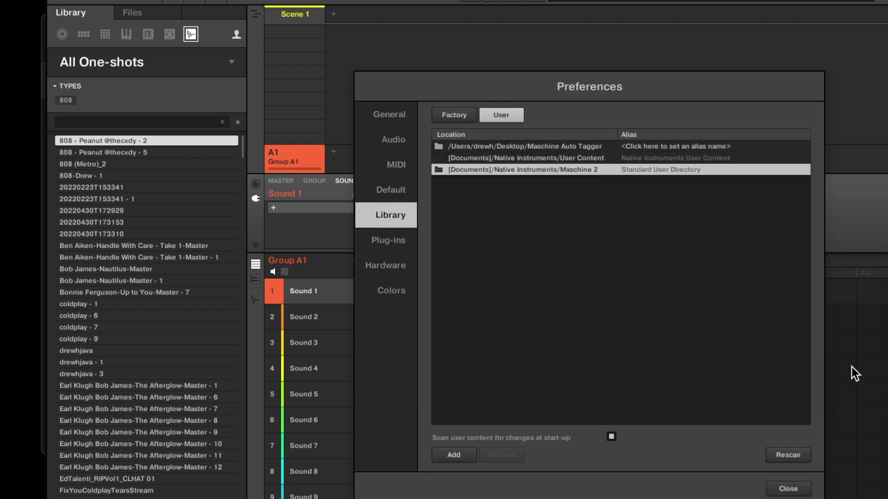
pyautogui.click(794, 456)
# Open the Metro Boomin collection in the One-shots browser and clear the Uncategorized filter.
pyautogui.click(789, 490)
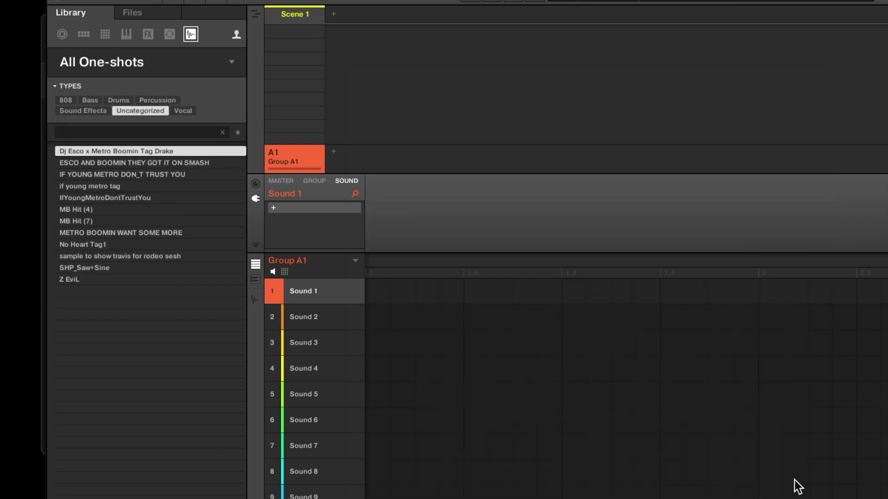
pyautogui.click(129, 66)
pyautogui.click(81, 157)
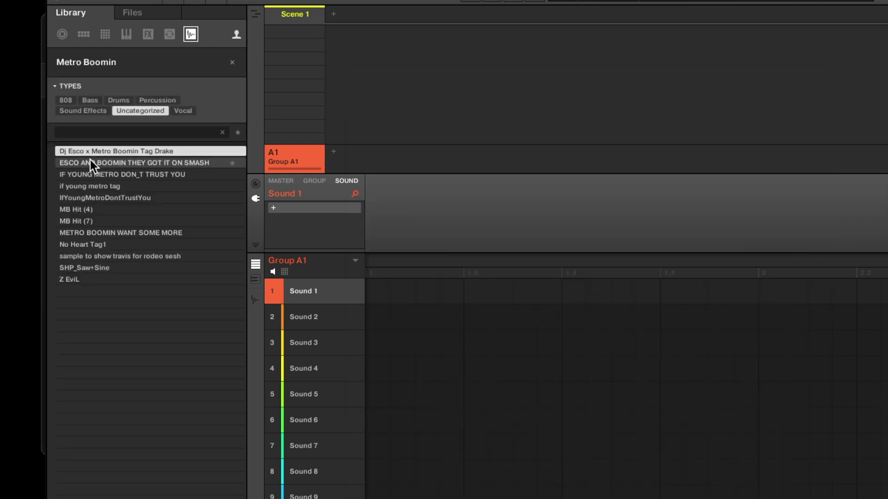
pyautogui.click(134, 112)
# Filter Metro Boomin by 808, Bass, Drums and Hi-Hat Closed, then return to All One-shots.
pyautogui.click(65, 101)
pyautogui.click(87, 101)
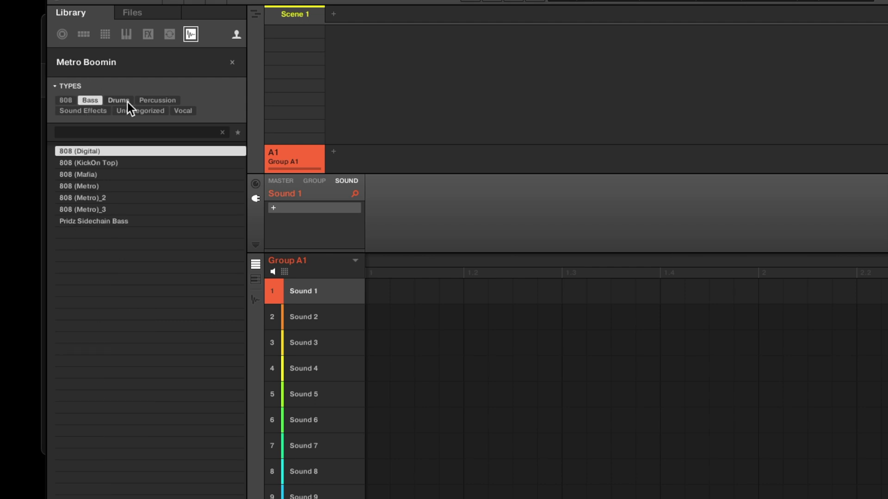
pyautogui.click(119, 100)
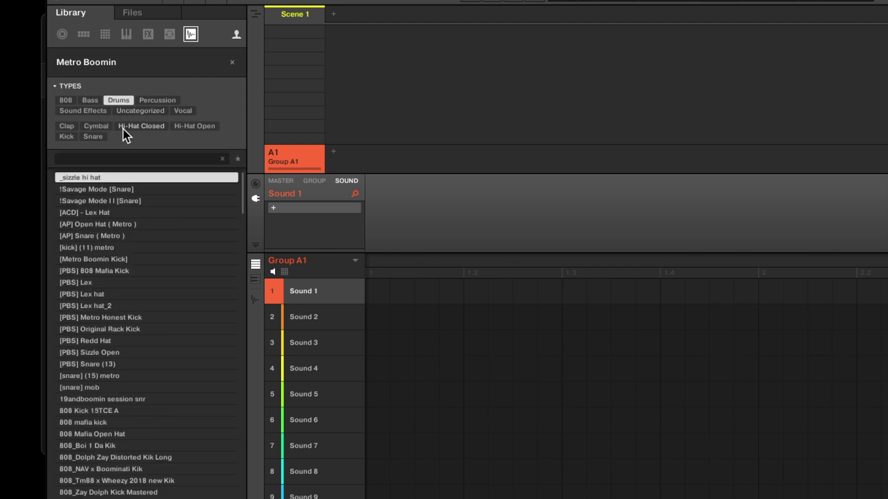
pyautogui.click(143, 128)
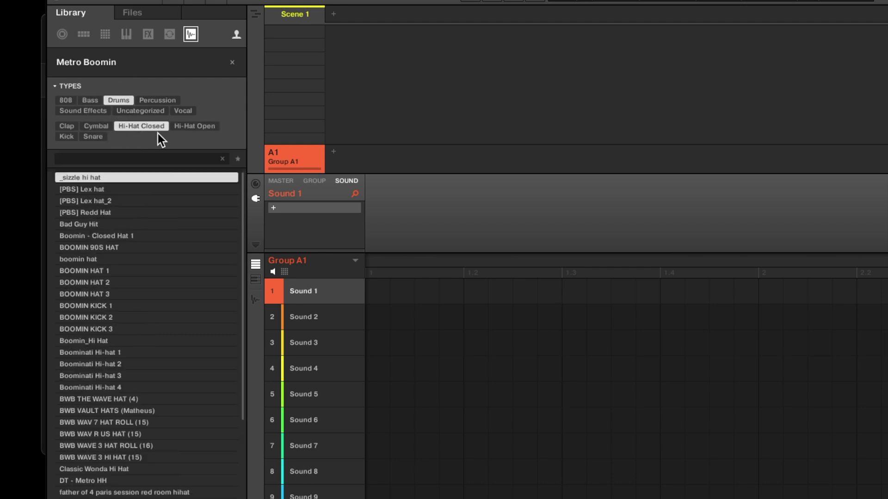
pyautogui.click(148, 112)
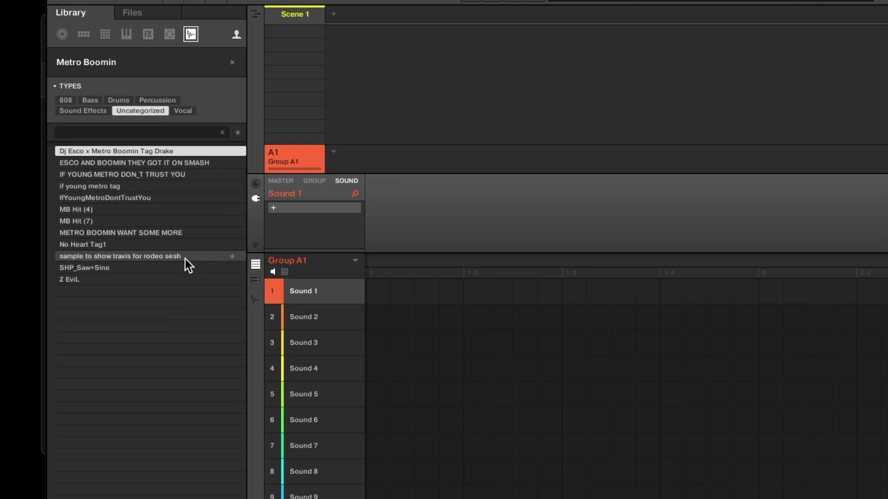
pyautogui.click(231, 63)
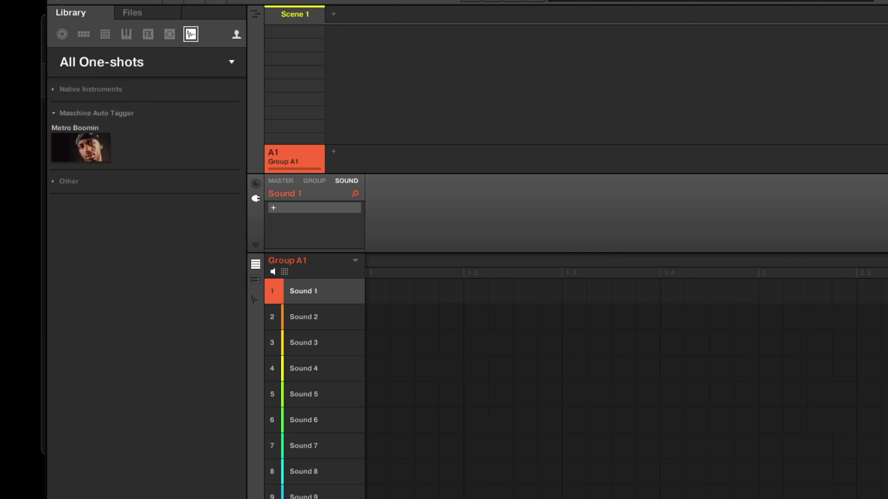
# Back in Auto Tagger, add the Splice folder and show its 1457 tagged samples.
pyautogui.press('super+Tab')
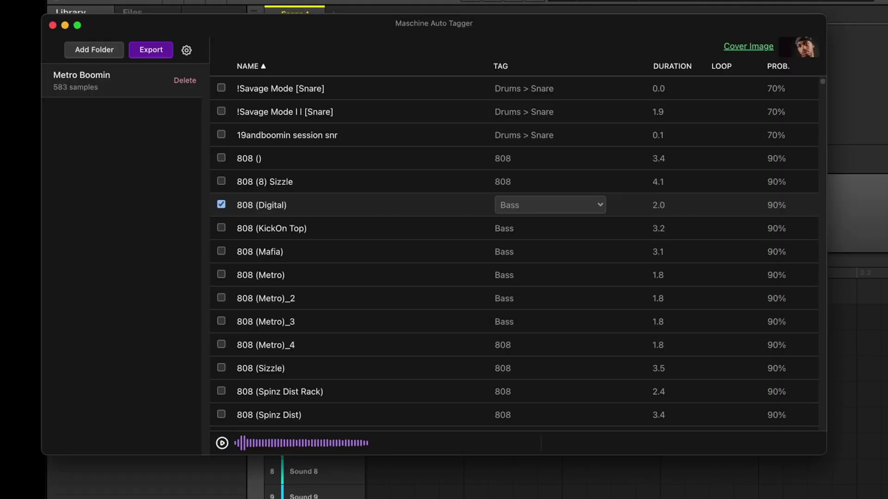
pyautogui.click(113, 62)
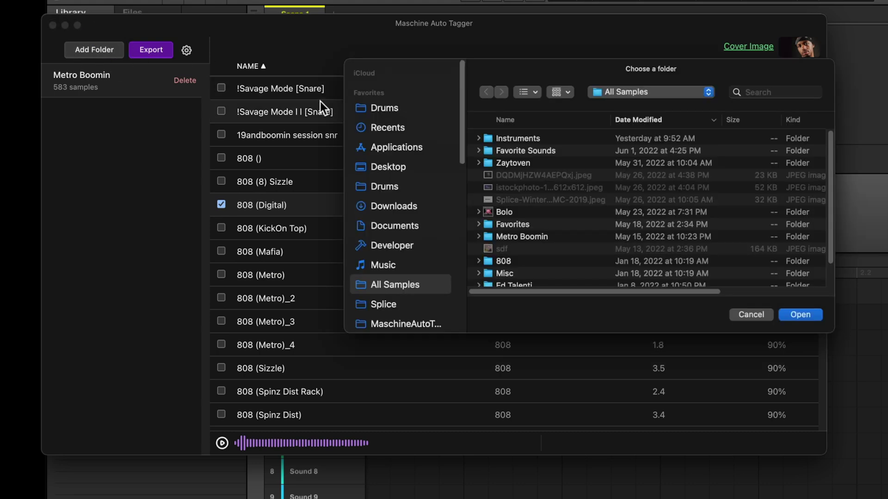
pyautogui.scroll(-2, 522, 222)
pyautogui.click(517, 273)
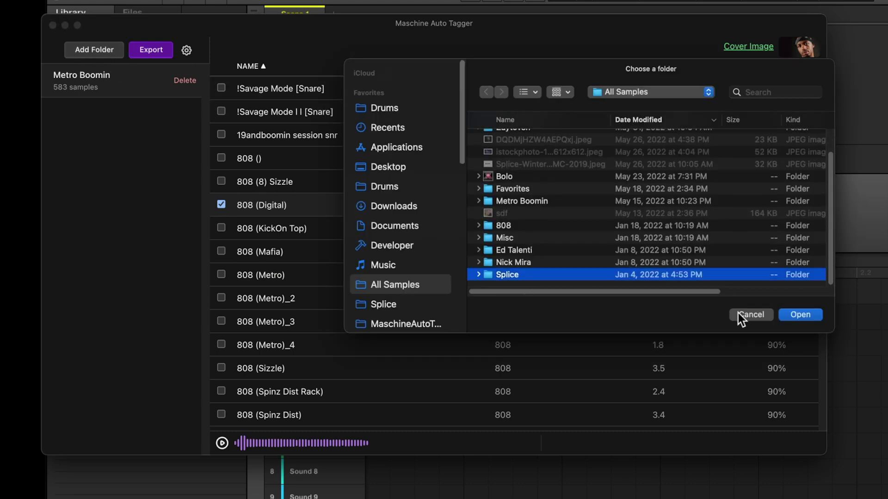
pyautogui.click(793, 316)
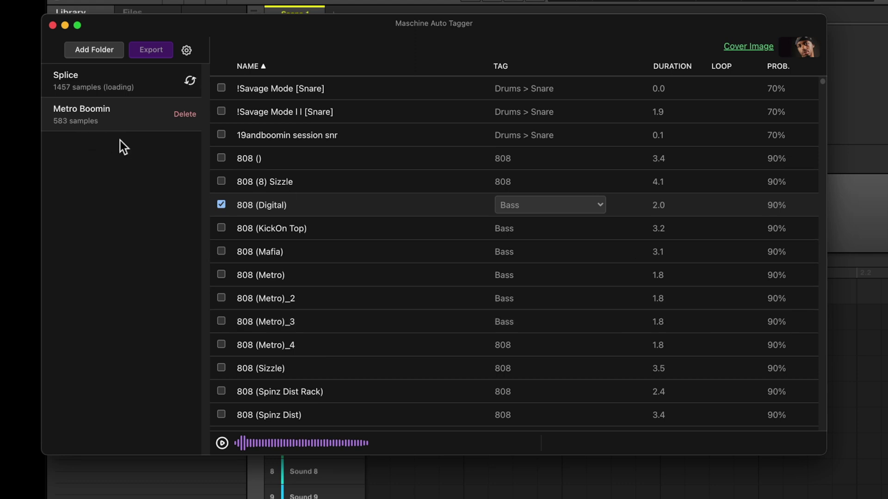
pyautogui.click(131, 93)
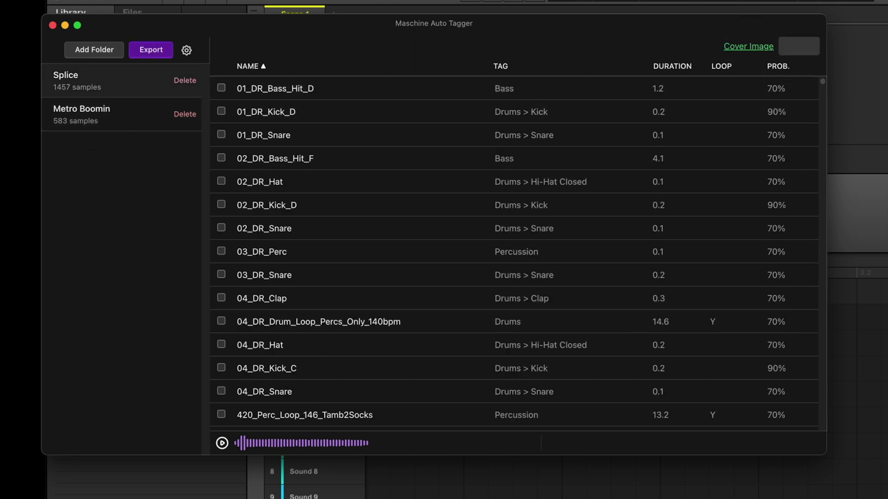
# Set the Splice logo jpeg as the Splice folder's cover, cropped around the logo.
pyautogui.click(748, 46)
pyautogui.click(433, 118)
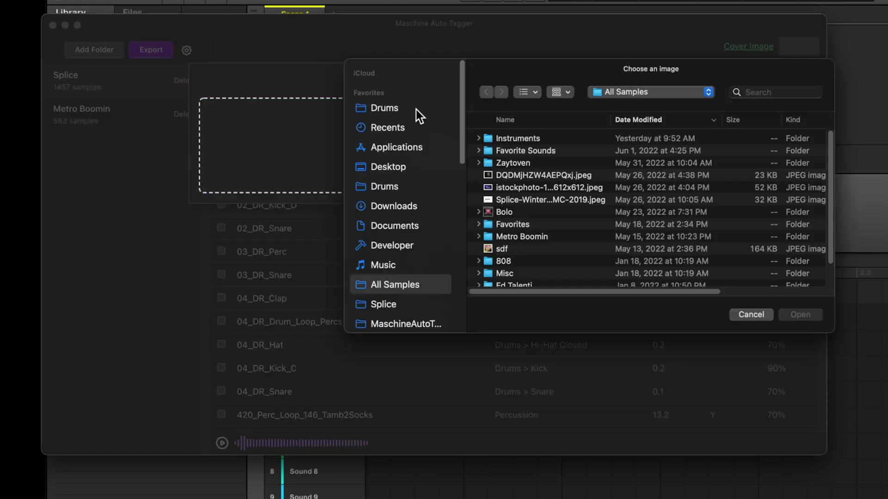
pyautogui.click(523, 201)
pyautogui.click(800, 316)
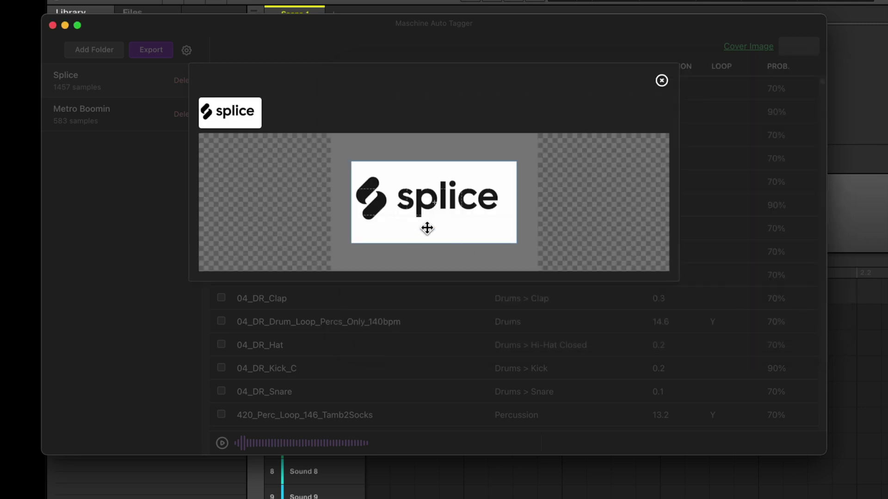
pyautogui.moveTo(426, 228); pyautogui.dragTo(422, 225)
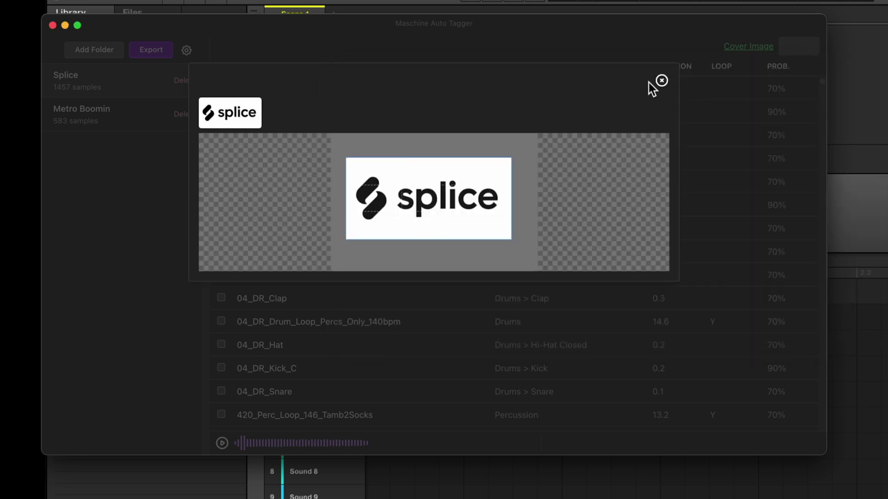
pyautogui.click(662, 81)
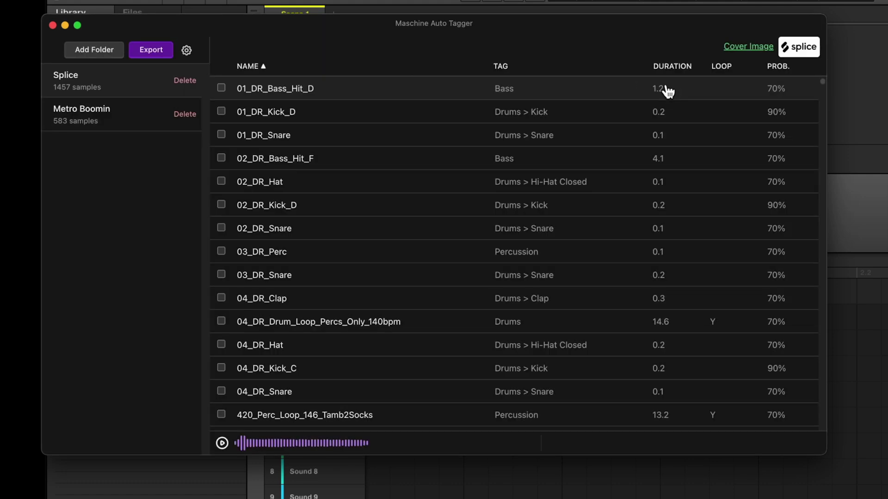
# Change the vendor name to Producer Kits and acknowledge the success message.
pyautogui.click(188, 52)
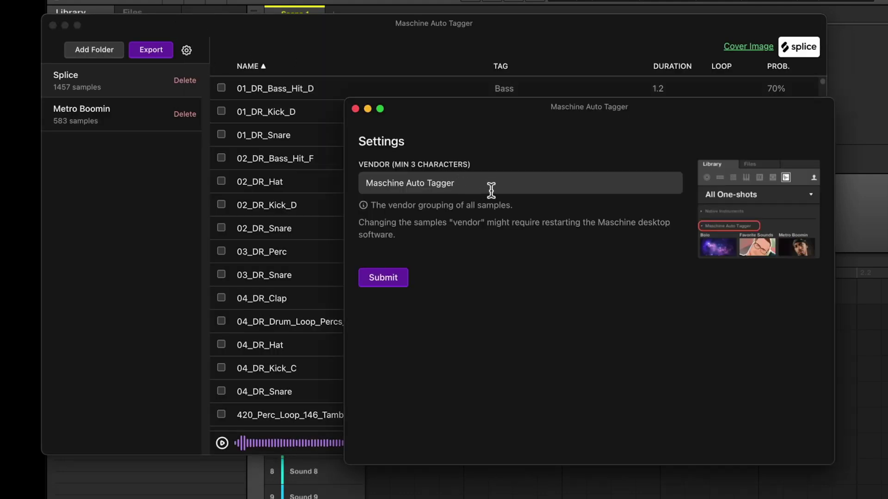
pyautogui.moveTo(491, 190); pyautogui.dragTo(366, 184)
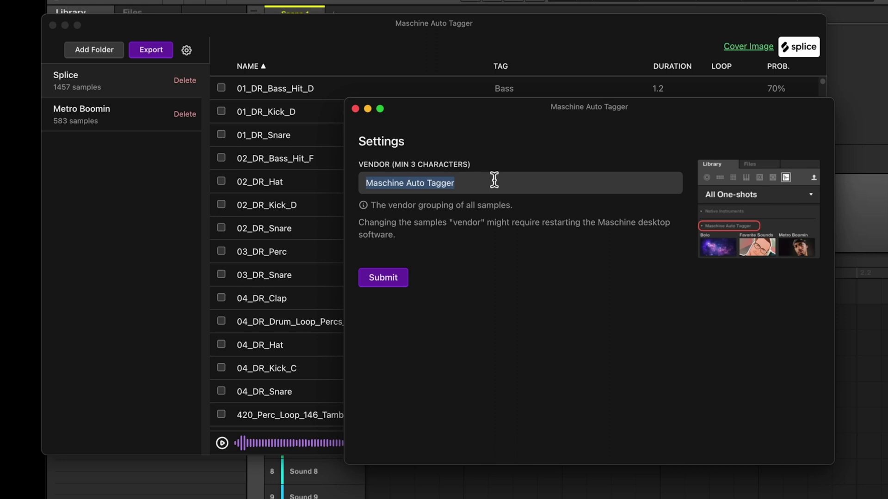
pyautogui.write('Producer Kits')
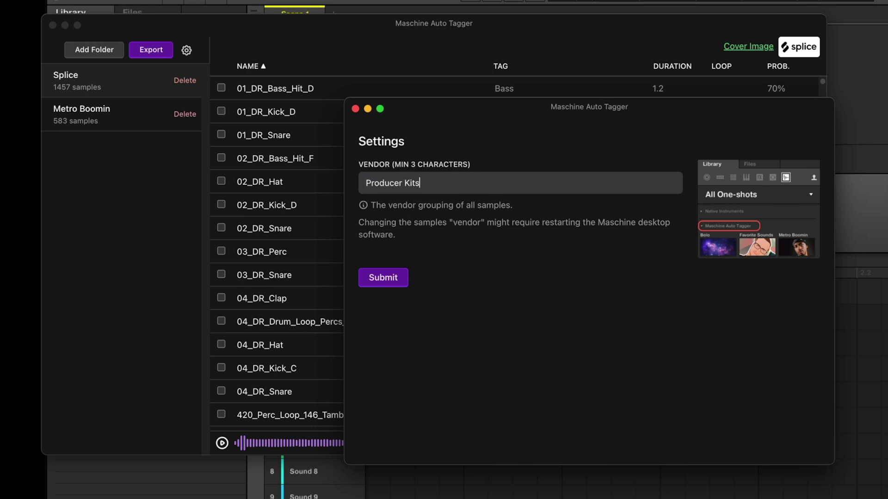
pyautogui.click(390, 281)
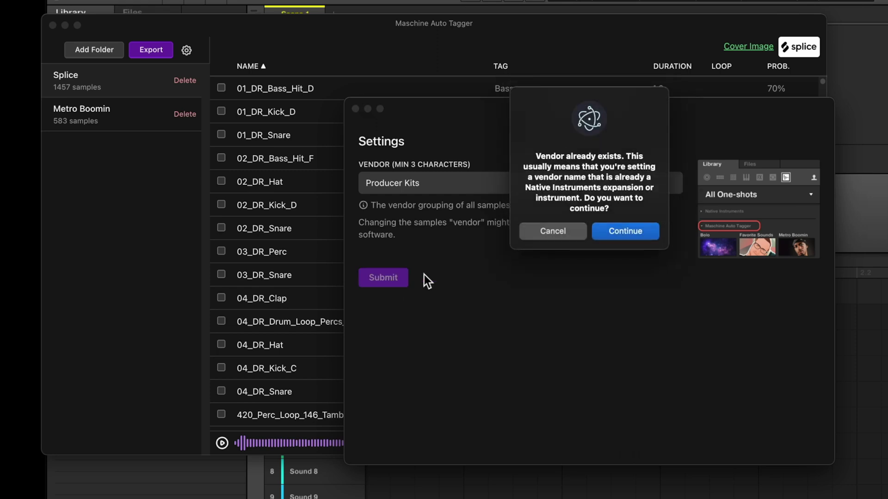
pyautogui.click(614, 235)
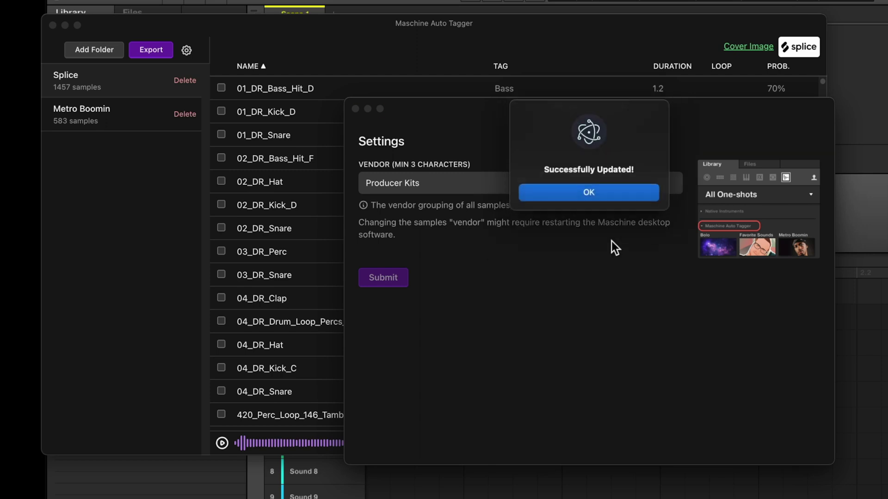
pyautogui.click(573, 198)
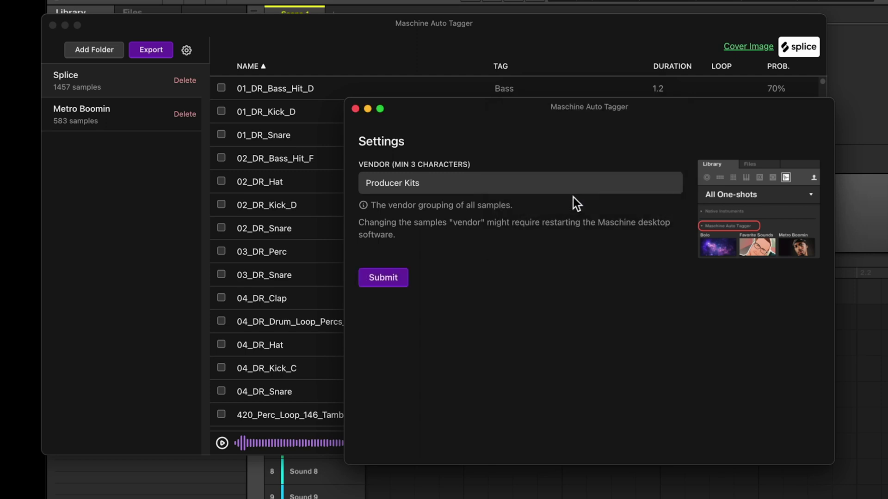
# Close the settings and re-export all tagged samples, overwriting the export folder.
pyautogui.click(355, 109)
pyautogui.click(141, 157)
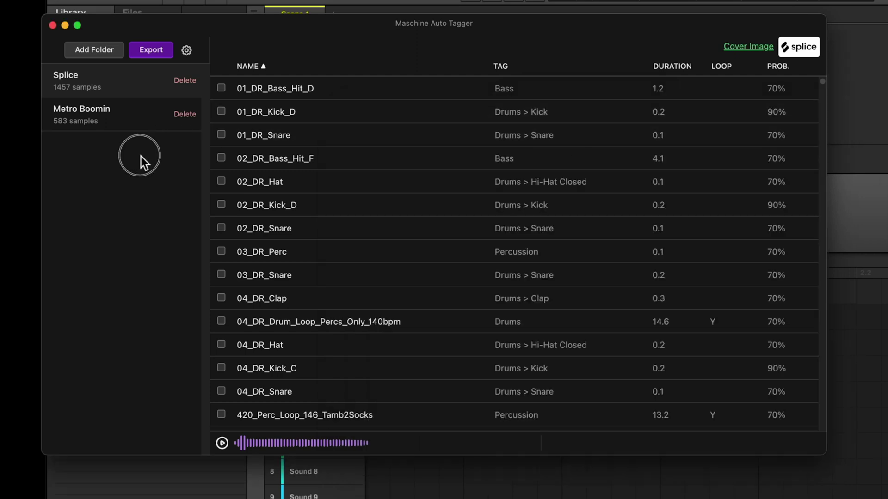
pyautogui.click(150, 53)
pyautogui.click(473, 288)
# In Maschine 2, rescan the user library locations from Preferences > Library and check the product list.
pyautogui.click(365, 6)
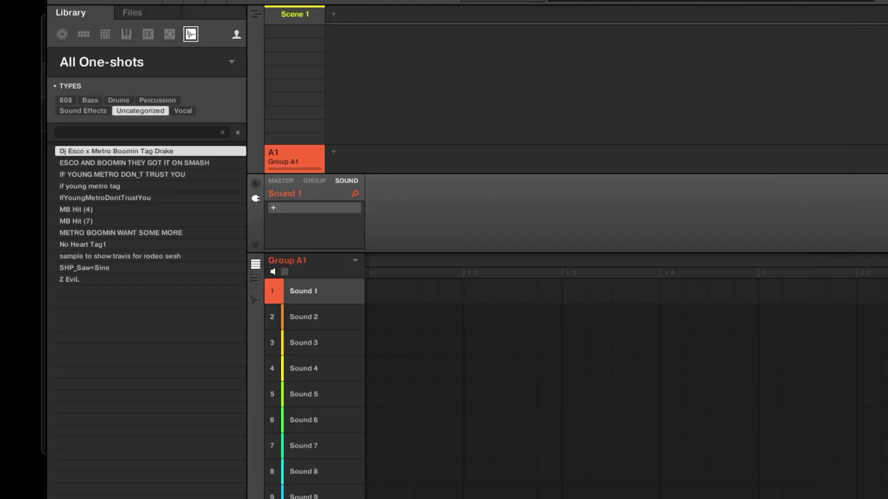
pyautogui.click(77, 2)
pyautogui.click(78, 1)
pyautogui.click(397, 168)
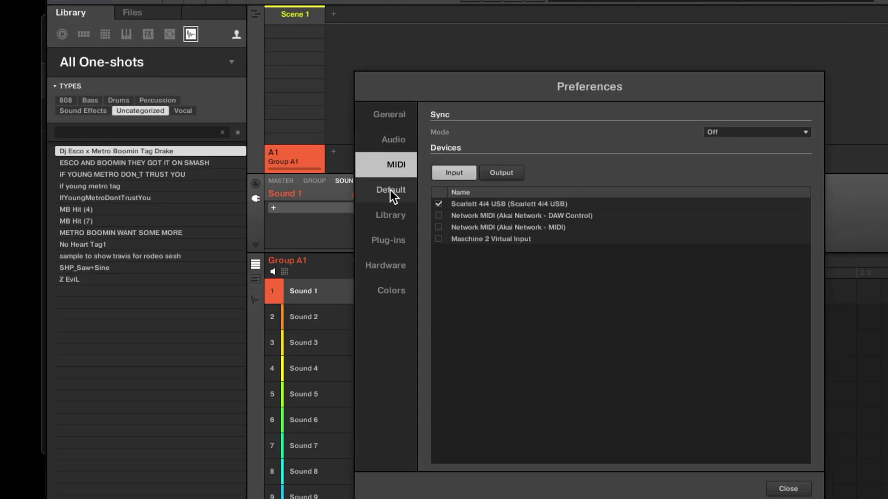
pyautogui.click(390, 190)
pyautogui.click(395, 216)
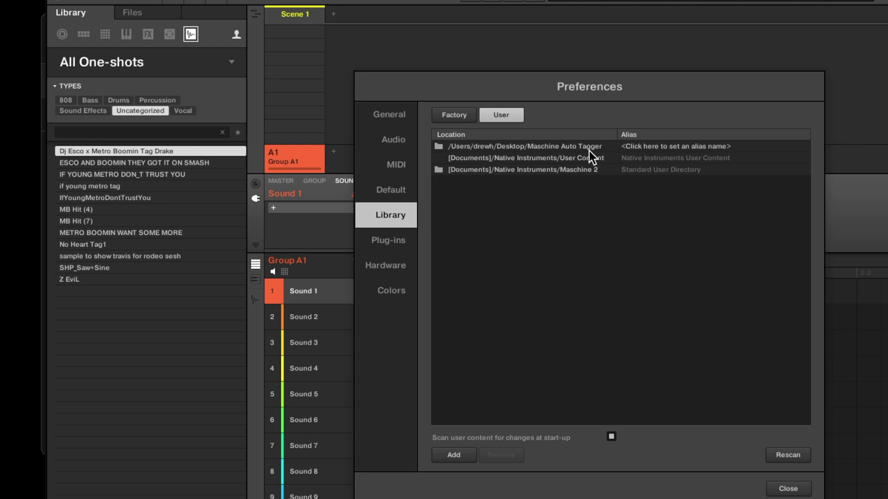
pyautogui.click(781, 455)
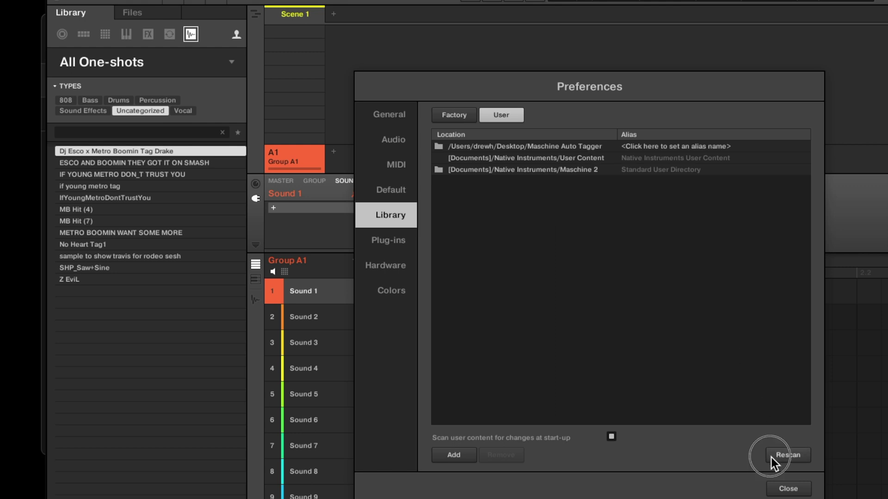
pyautogui.click(787, 489)
pyautogui.click(140, 60)
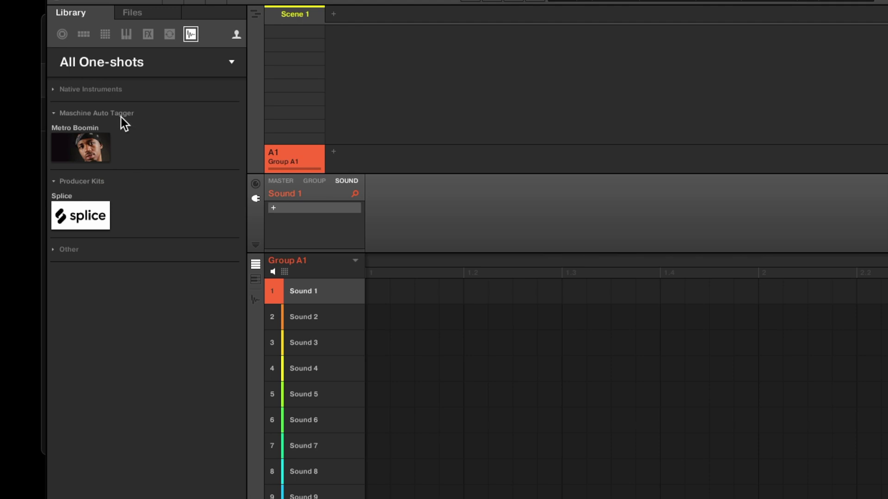
# Remove the Maschine Auto Tagger user location, add the folder again, and browse the updated products.
pyautogui.click(90, 2)
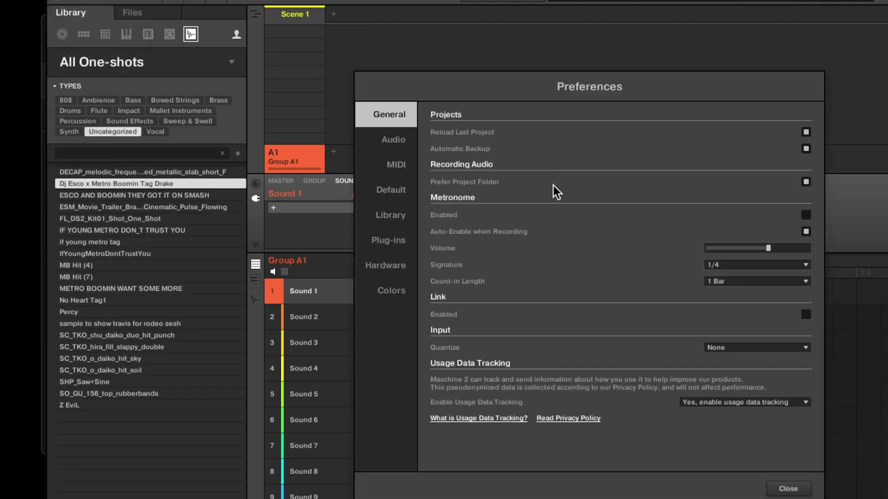
pyautogui.click(390, 215)
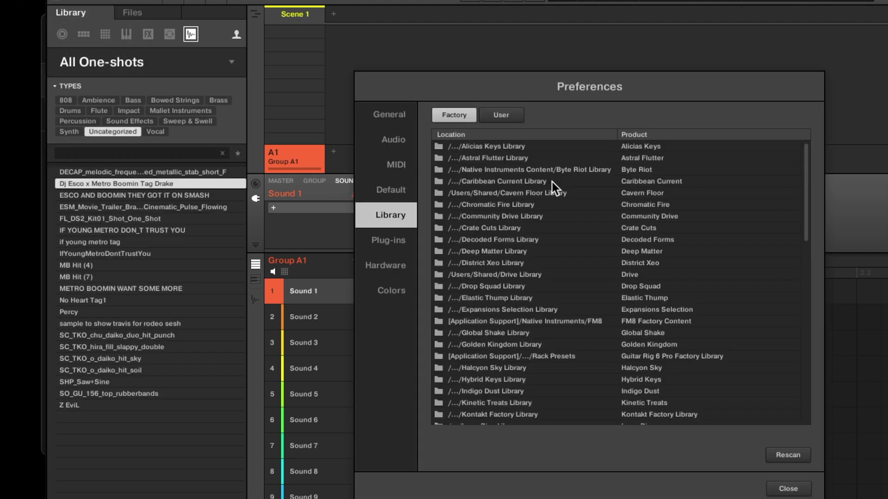
pyautogui.click(504, 119)
pyautogui.click(553, 145)
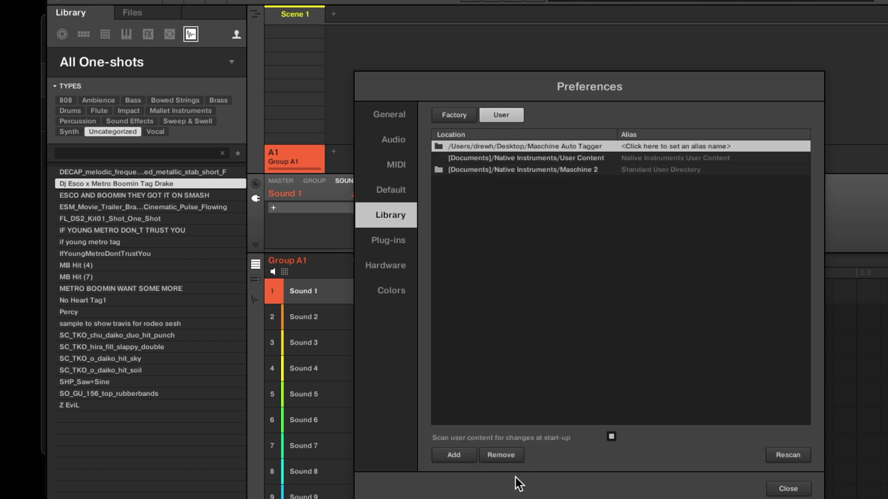
pyautogui.click(480, 460)
pyautogui.click(464, 460)
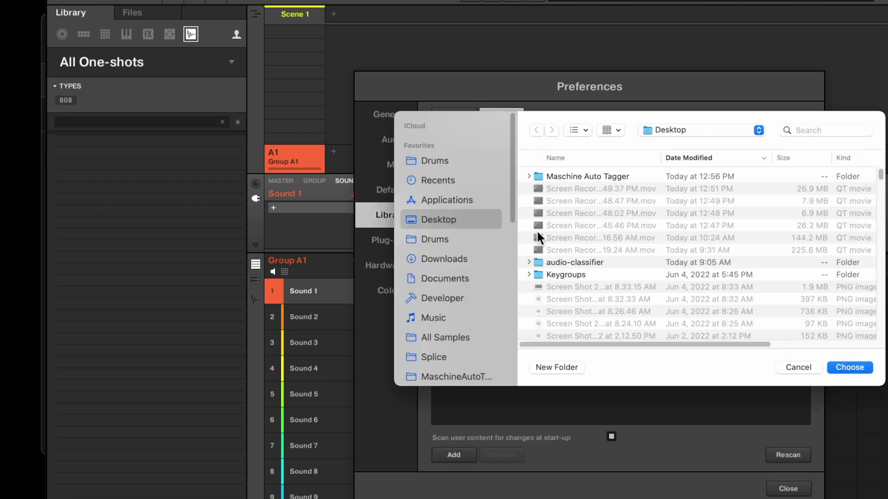
pyautogui.click(570, 178)
pyautogui.click(844, 367)
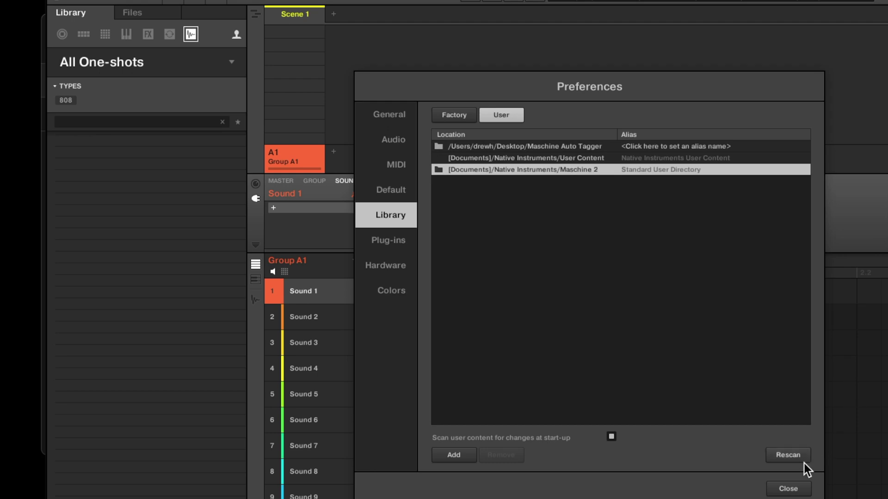
pyautogui.click(800, 489)
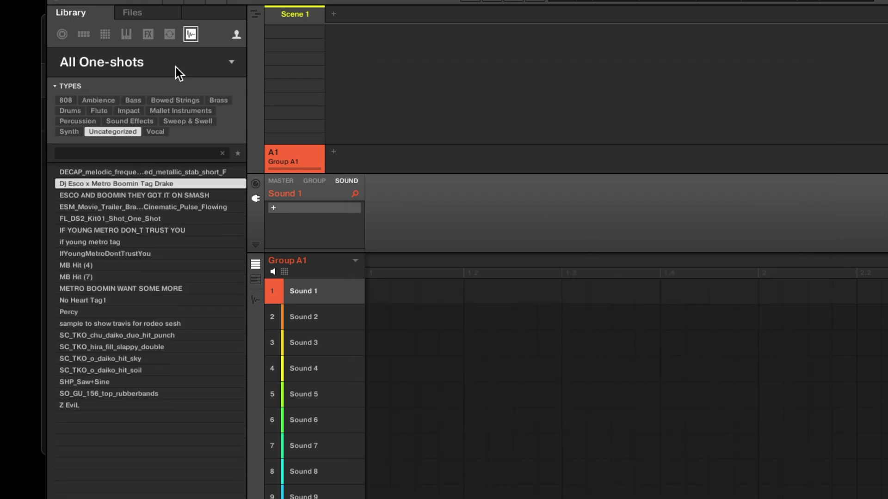
pyautogui.click(159, 64)
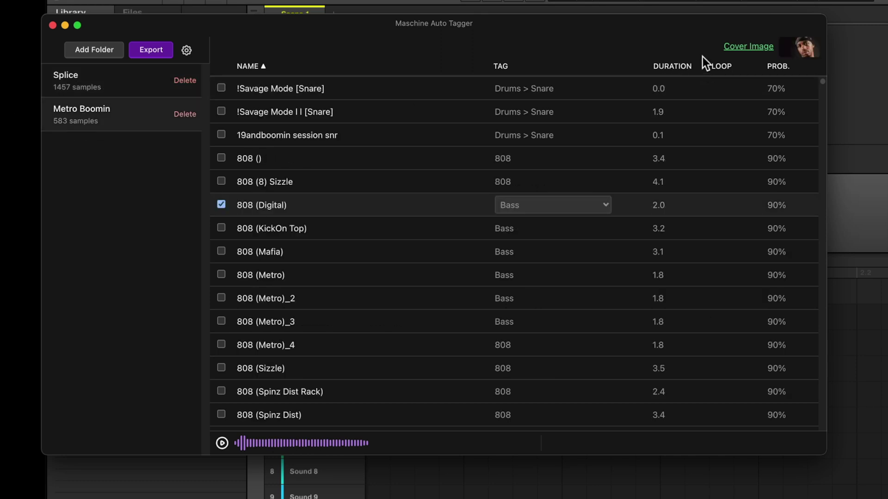
# Give Metro Boomin a cropped galaxy JPEG cover image and export the samples to the Maschine Auto Tagger folder.
pyautogui.click(740, 48)
pyautogui.click(487, 152)
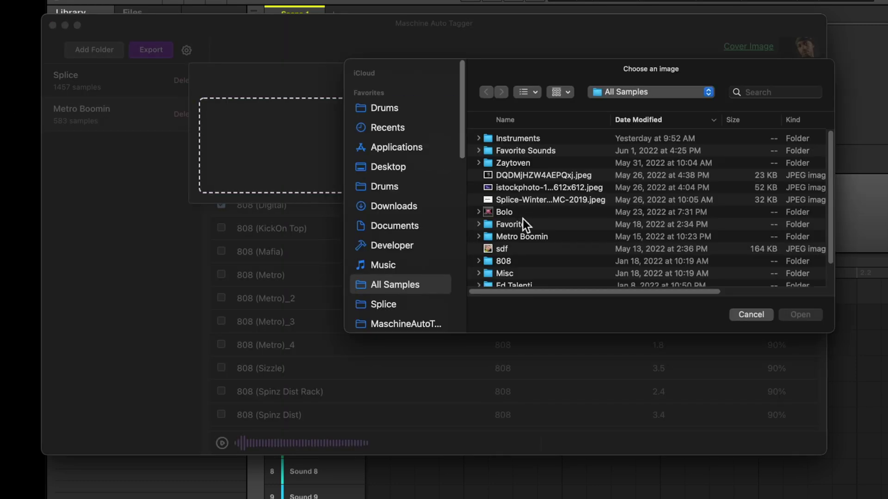
pyautogui.click(522, 188)
pyautogui.click(800, 315)
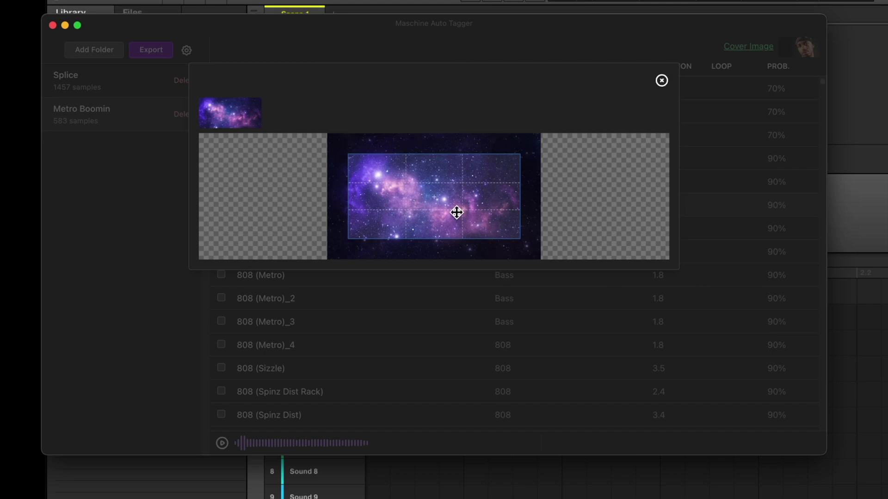
pyautogui.click(663, 81)
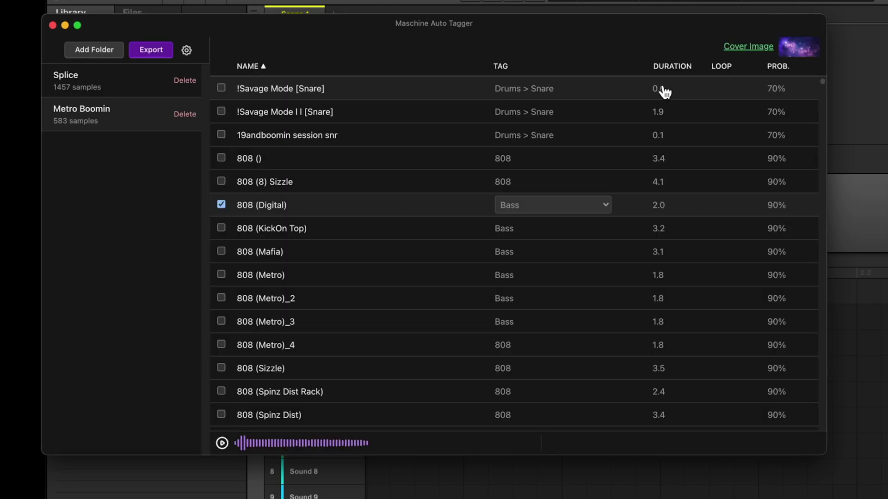
pyautogui.click(168, 50)
pyautogui.click(477, 293)
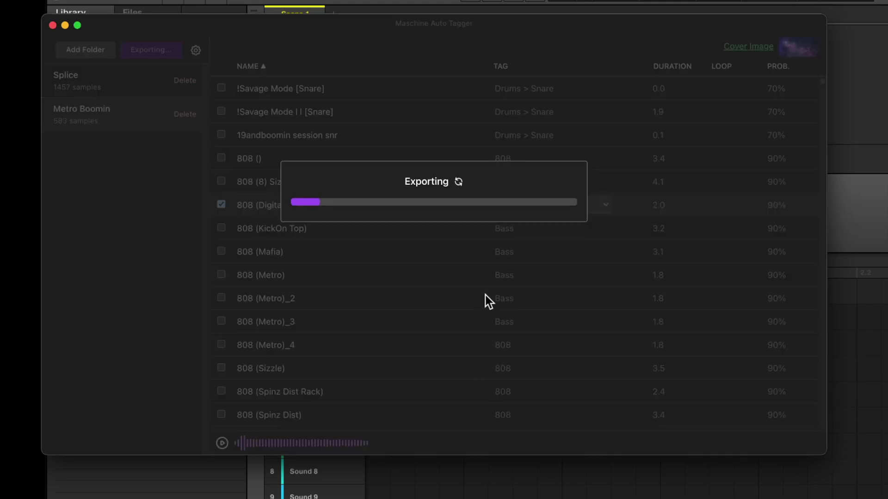
# In Maschine 2, open the galaxy-covered Metro Boomin kit from All One-shots, then return to the product list.
pyautogui.click(340, 2)
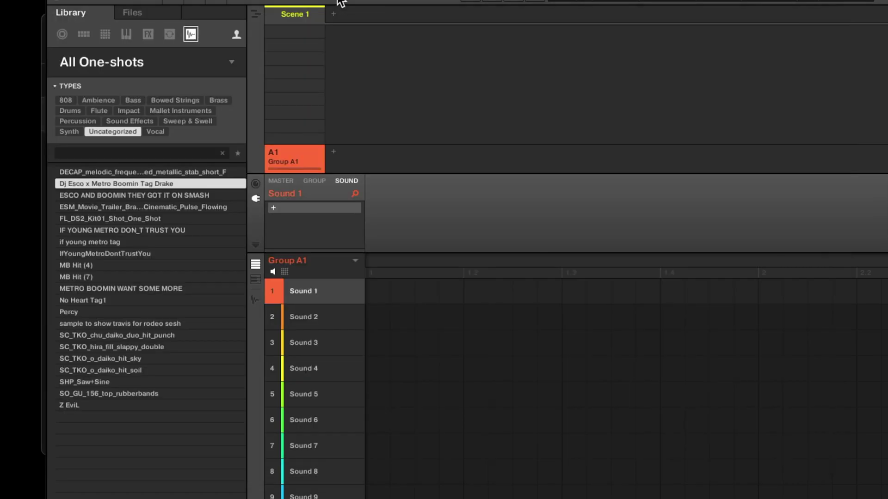
pyautogui.click(197, 58)
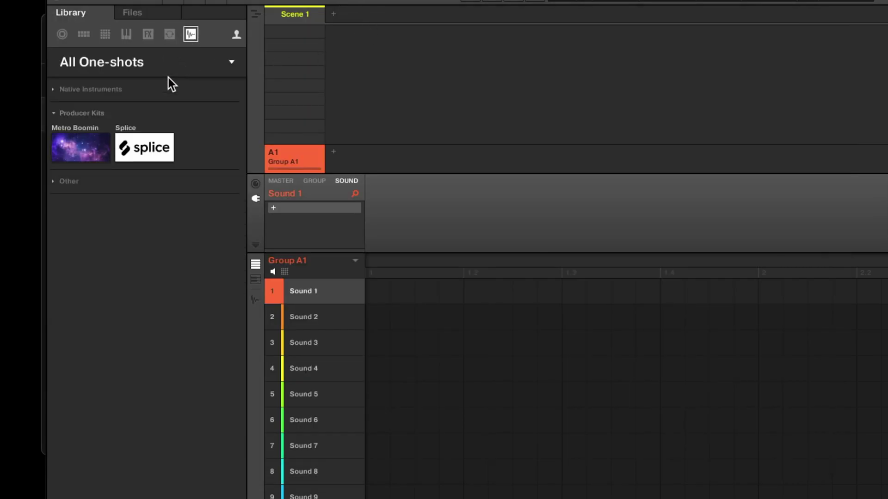
pyautogui.click(84, 149)
pyautogui.click(109, 59)
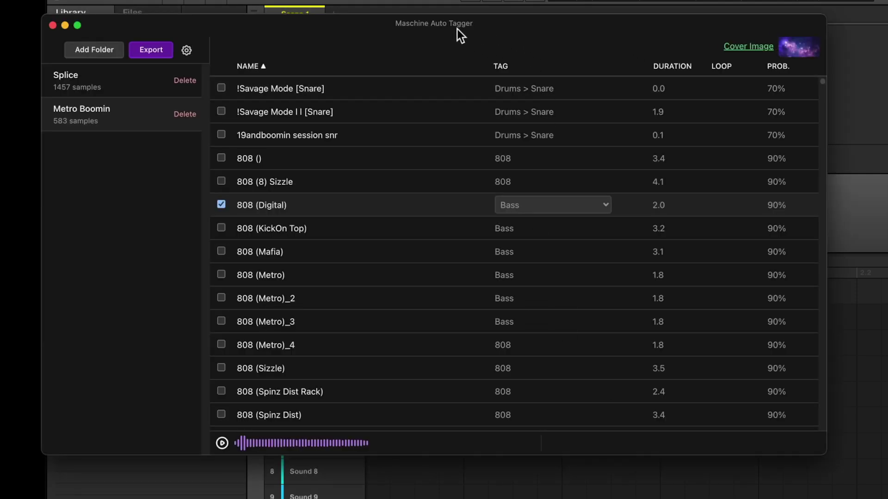
pyautogui.moveTo(456, 29); pyautogui.dragTo(459, 29)
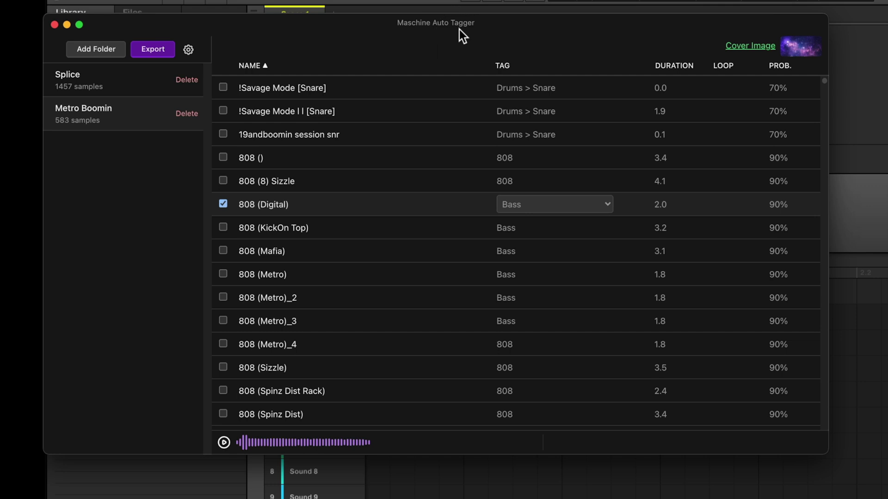